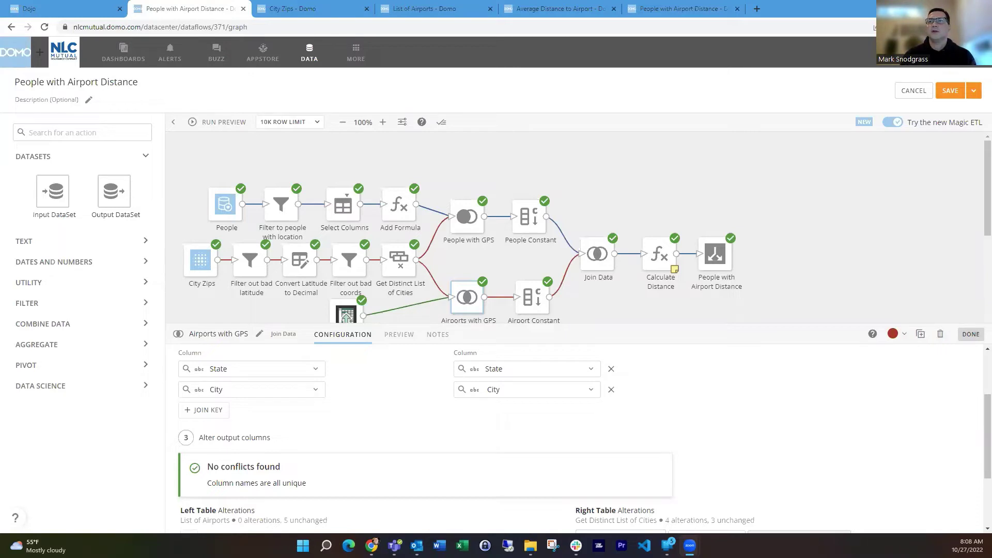
# - Deselect the Airports with GPS join and view the 64-row List of Airports data table
pyautogui.click(269, 303)
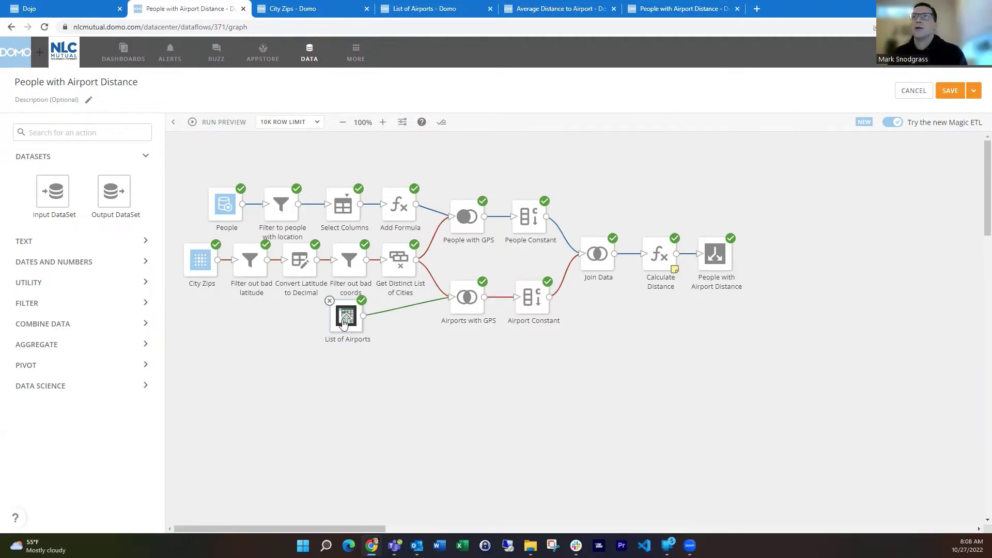
pyautogui.click(445, 6)
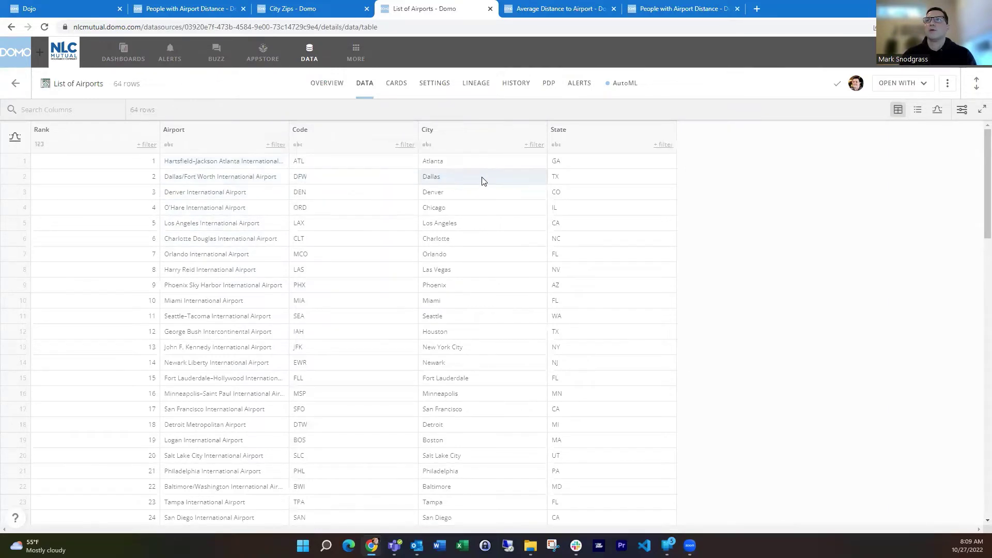
# - Sort City Zips by Latitude ascending to expose zero-latitude rows, then return to the dataflow
pyautogui.click(212, 8)
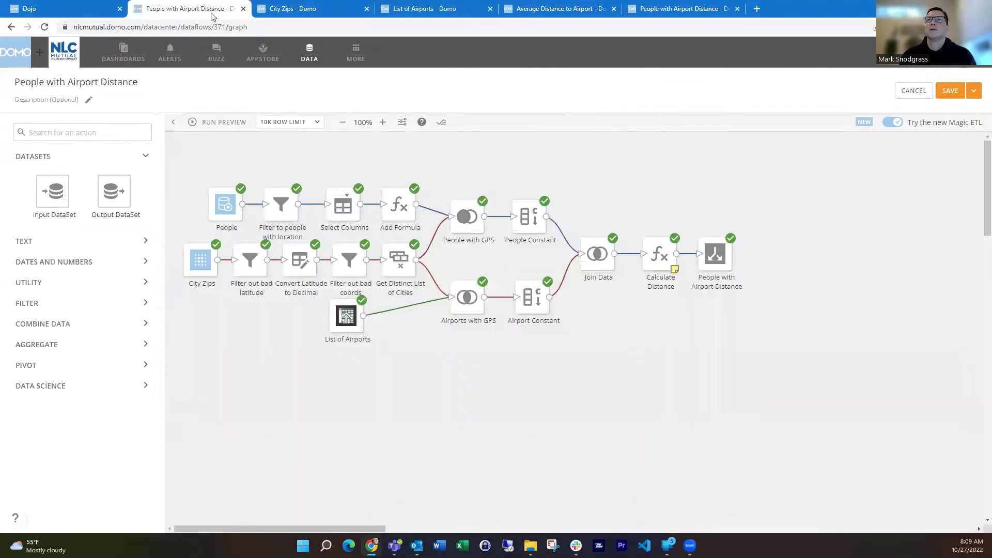
pyautogui.click(201, 269)
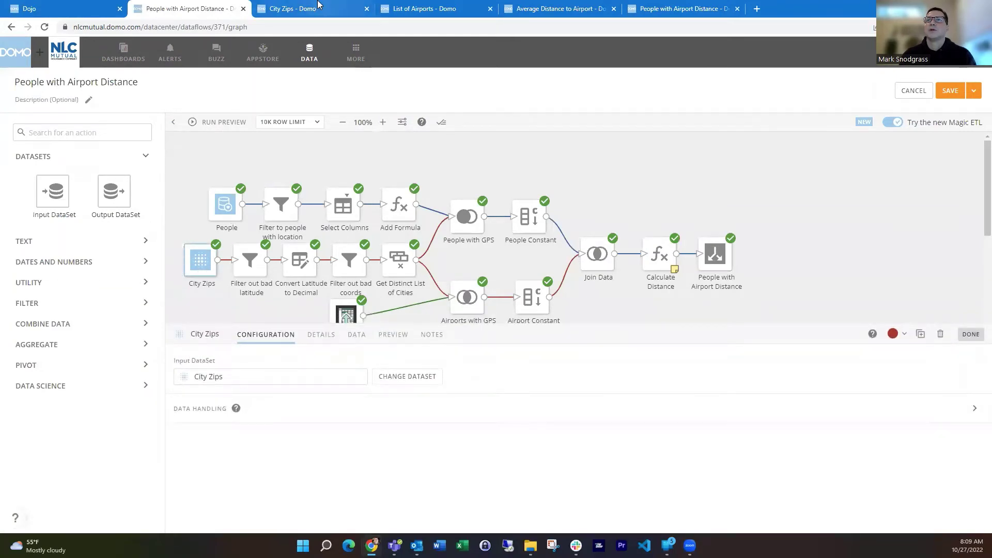
pyautogui.click(319, 5)
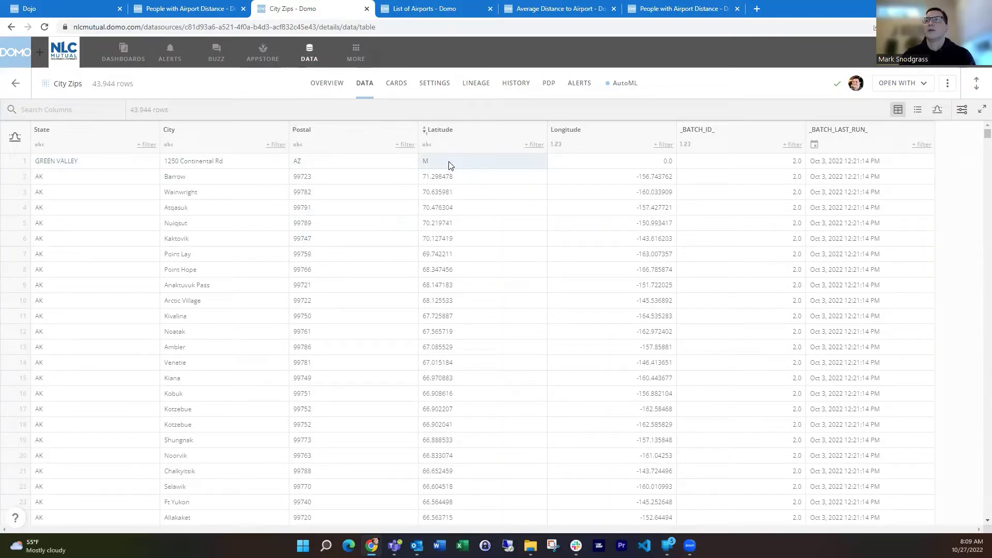
pyautogui.click(426, 136)
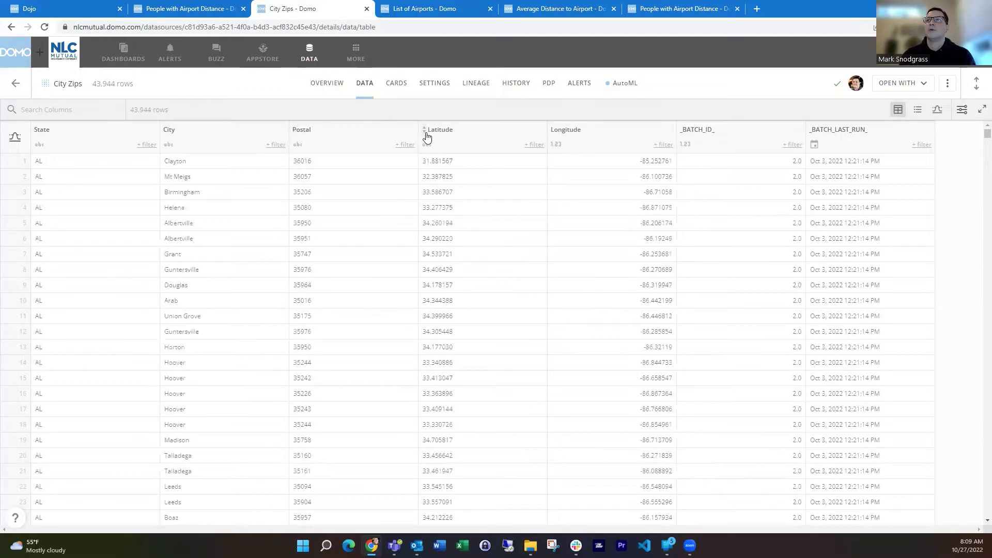
pyautogui.click(427, 136)
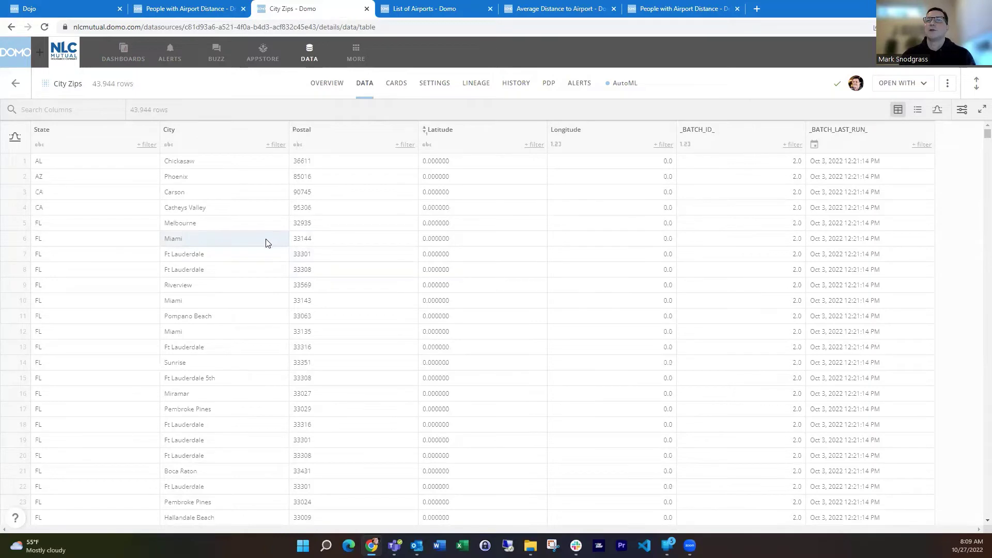
pyautogui.click(205, 9)
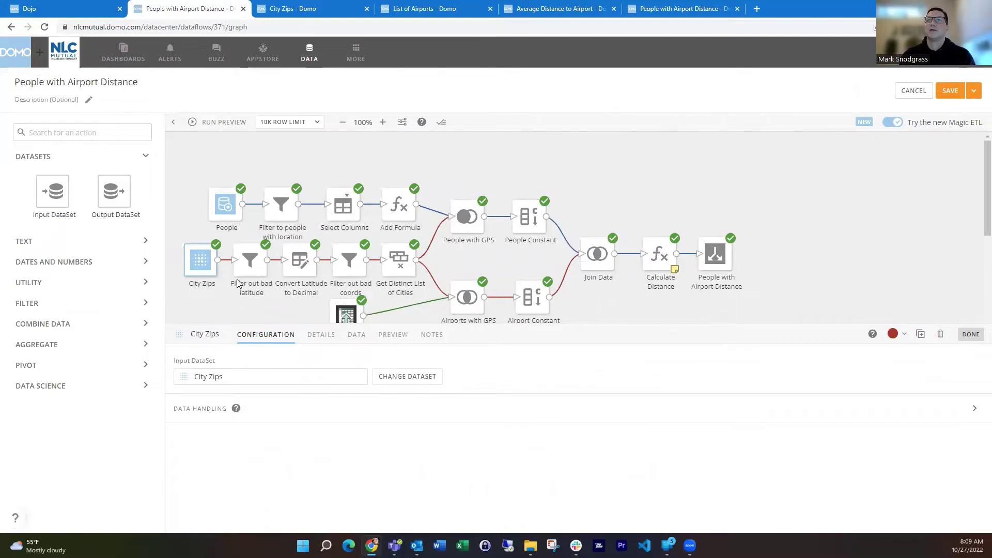
# - Review Filter out bad latitude, Convert Latitude to Decimal, and the Latitude > 0 filter in Filter out bad coords
pyautogui.click(248, 265)
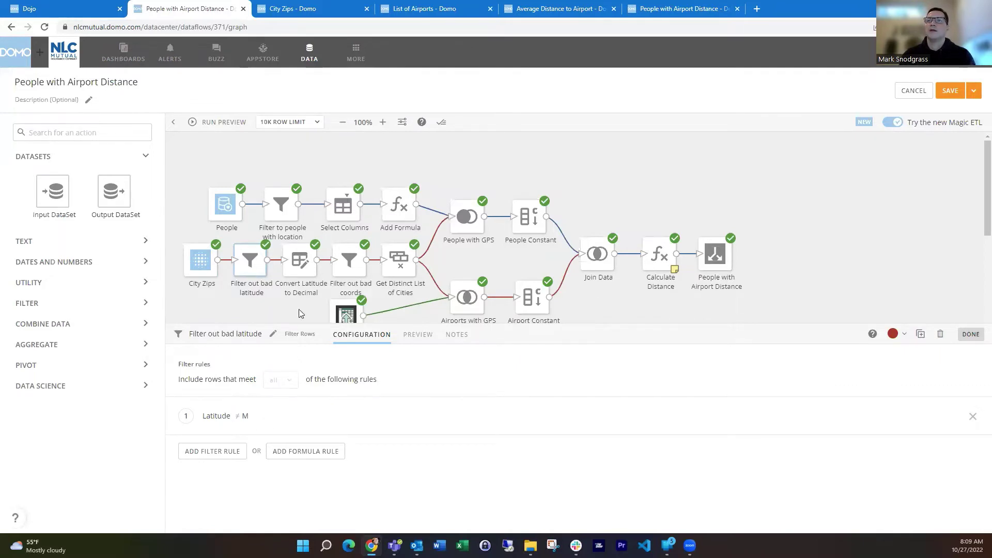
pyautogui.click(298, 267)
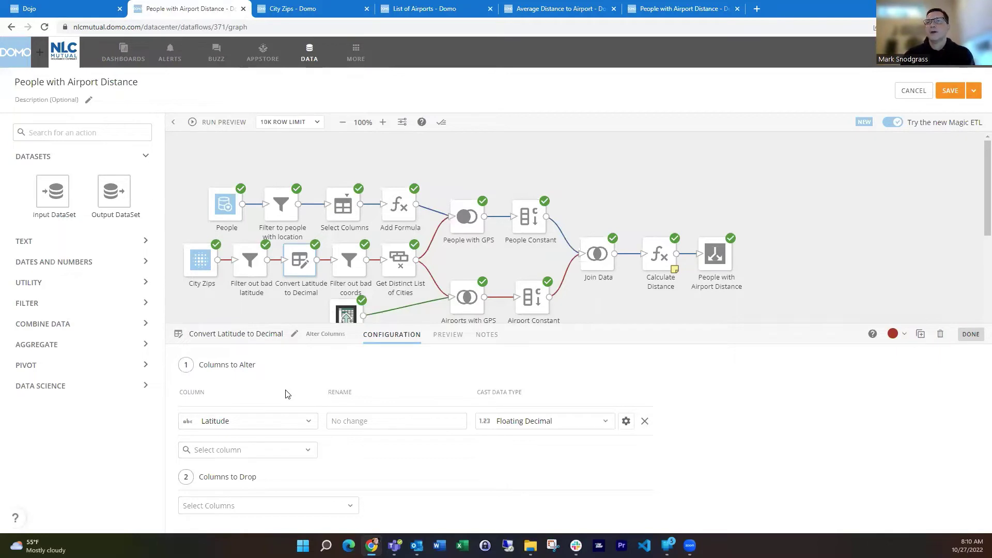
pyautogui.click(352, 266)
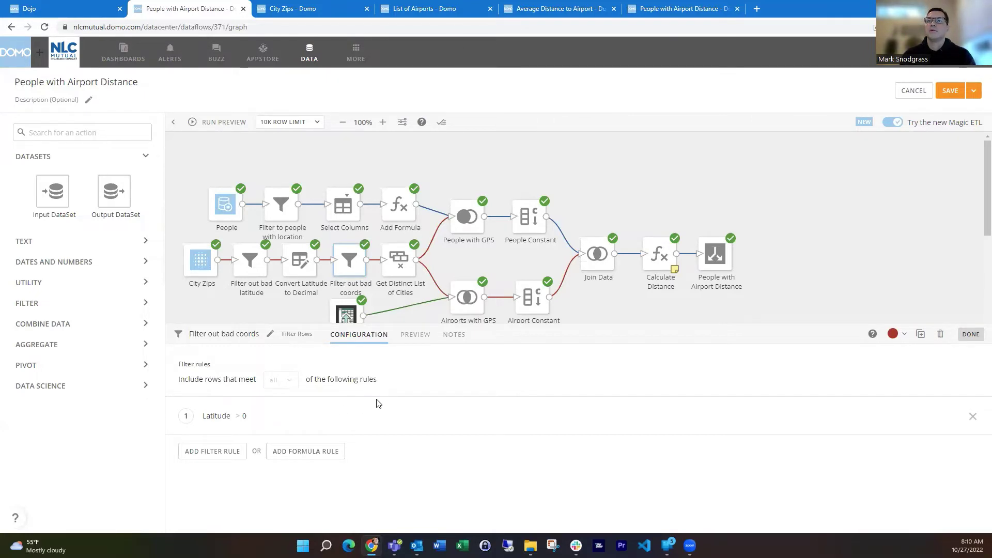
# - Check Get Distinct List of Cities' State and City duplicate columns and its deduplicated preview rows
pyautogui.click(397, 265)
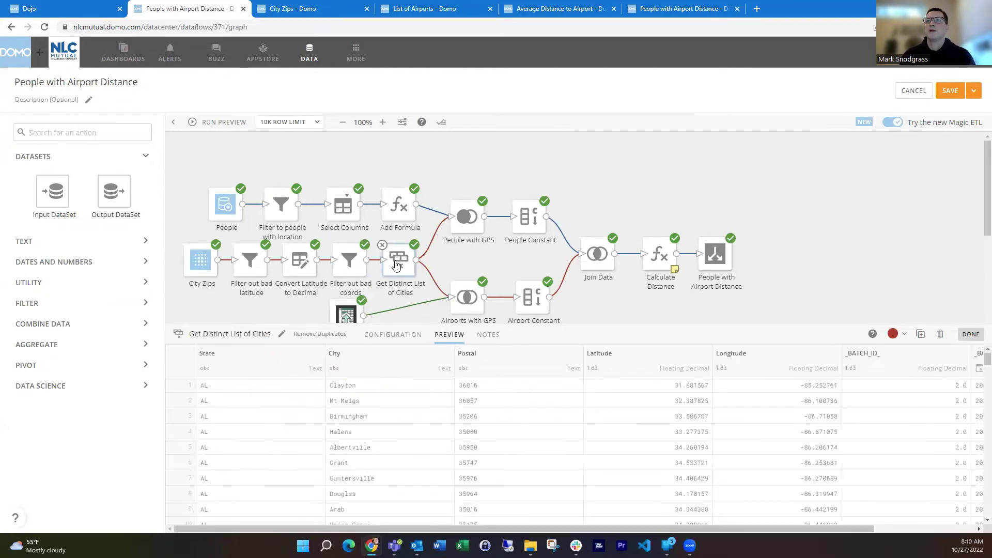
pyautogui.click(385, 335)
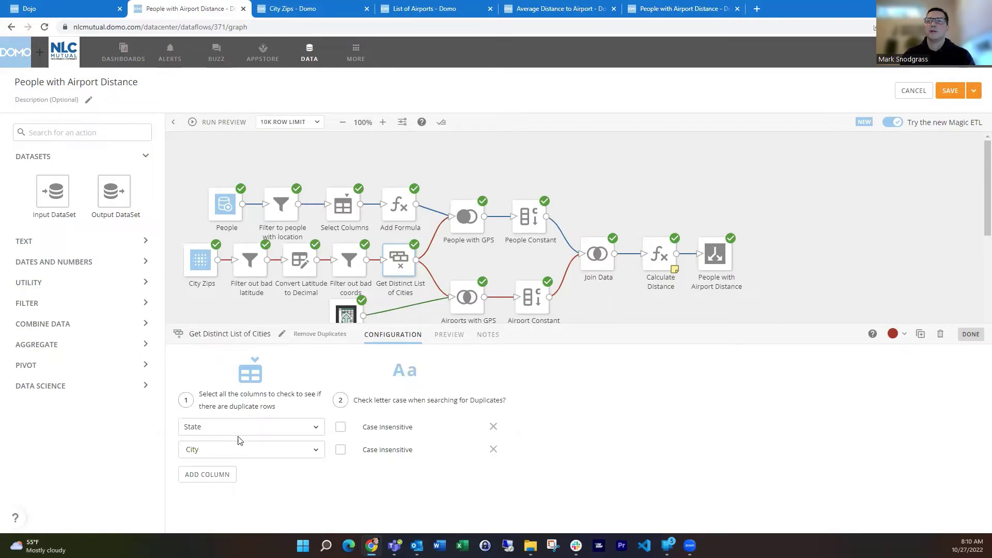
pyautogui.click(459, 340)
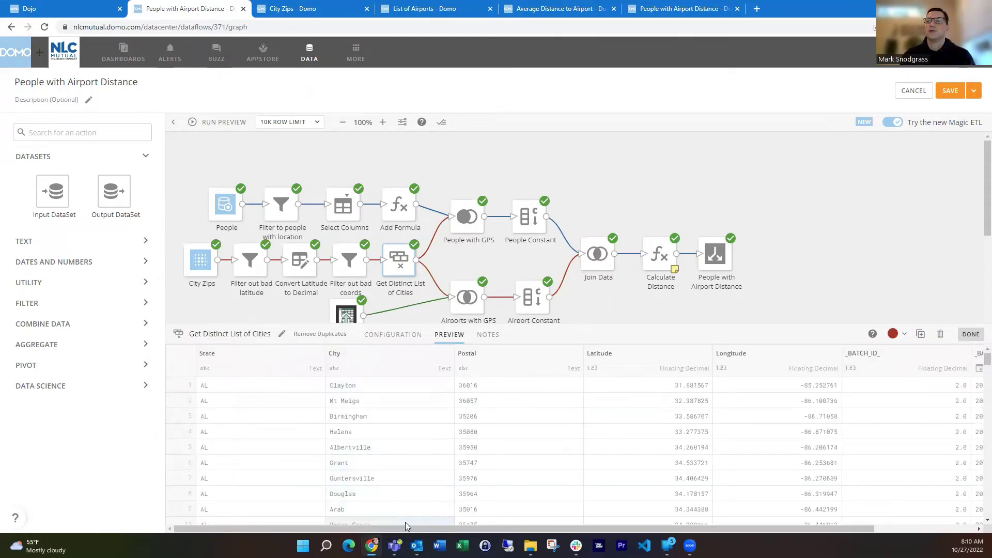
pyautogui.moveTo(406, 527)
pyautogui.mouseDown()
pyautogui.moveTo(486, 527)
pyautogui.moveTo(389, 522)
pyautogui.mouseUp()
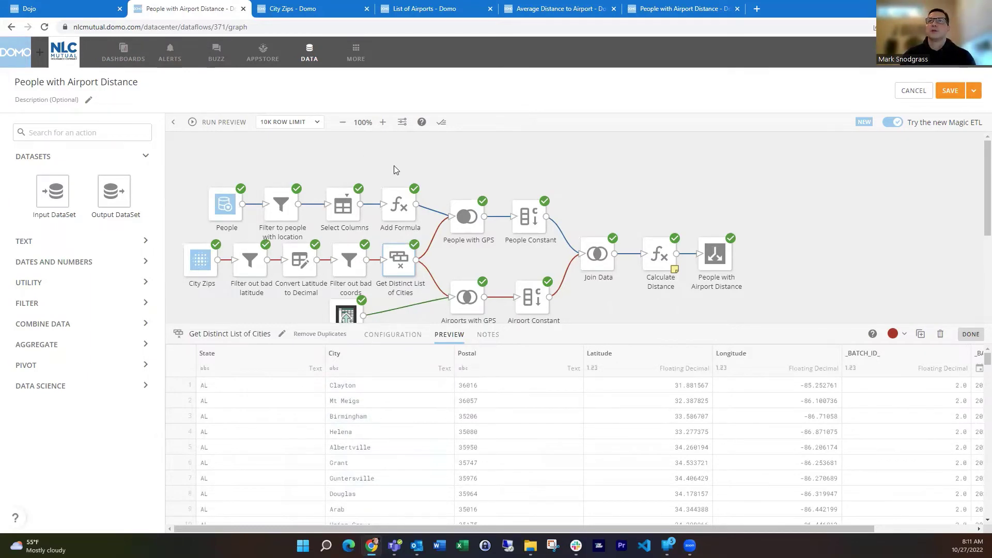
# - Preview the Add Formula output, then view its City, State and Display Name formulas
pyautogui.click(395, 204)
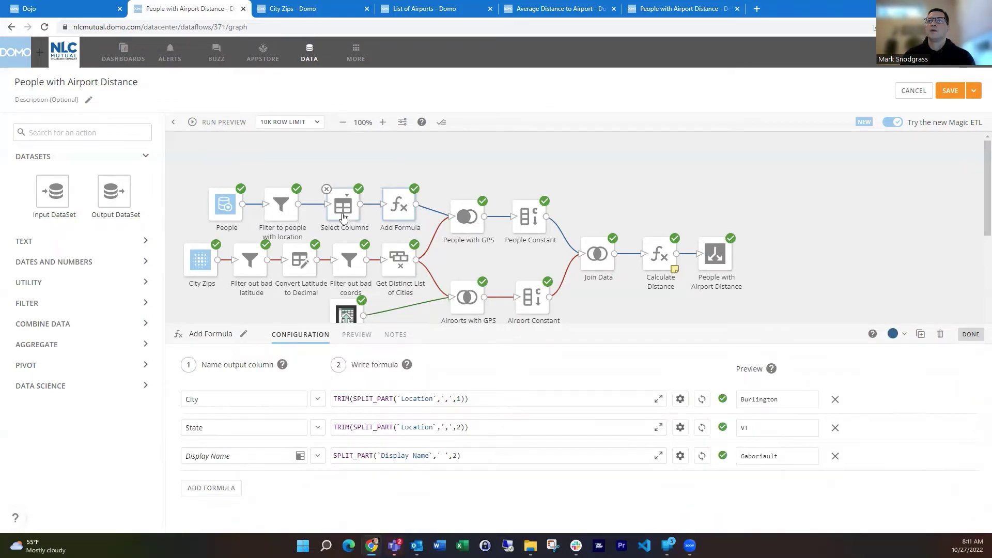
pyautogui.click(356, 337)
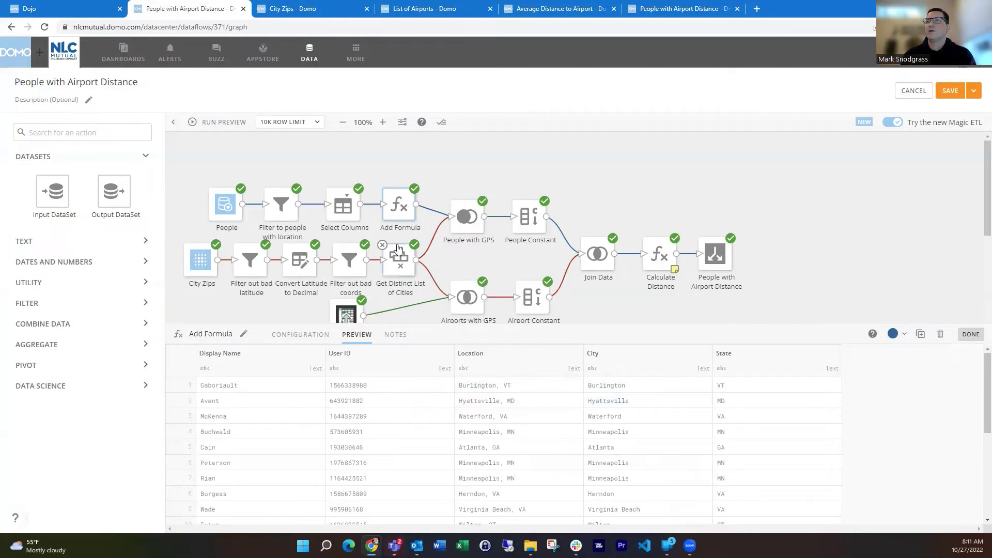
pyautogui.click(292, 338)
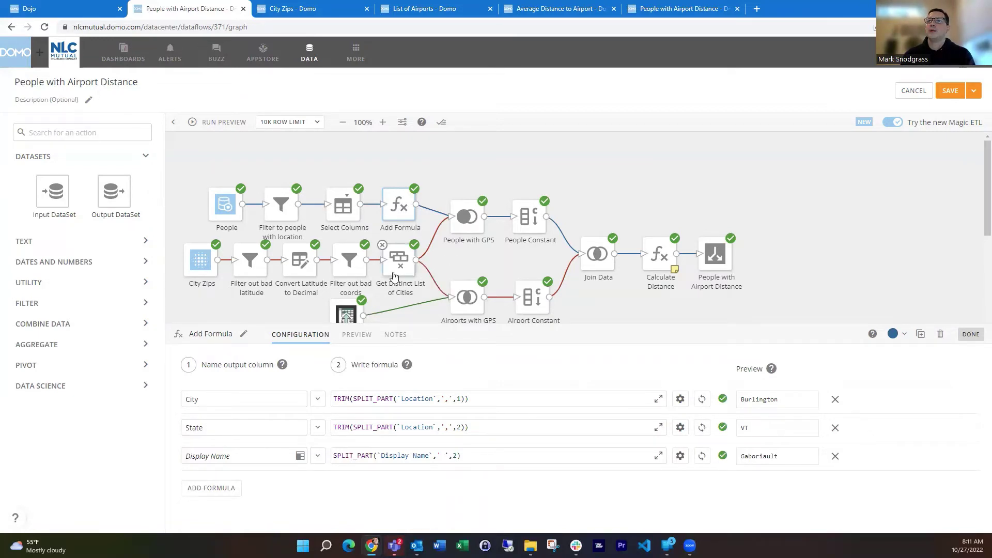
# - Preview the People with GPS joined rows, scrolling across its columns
pyautogui.click(467, 217)
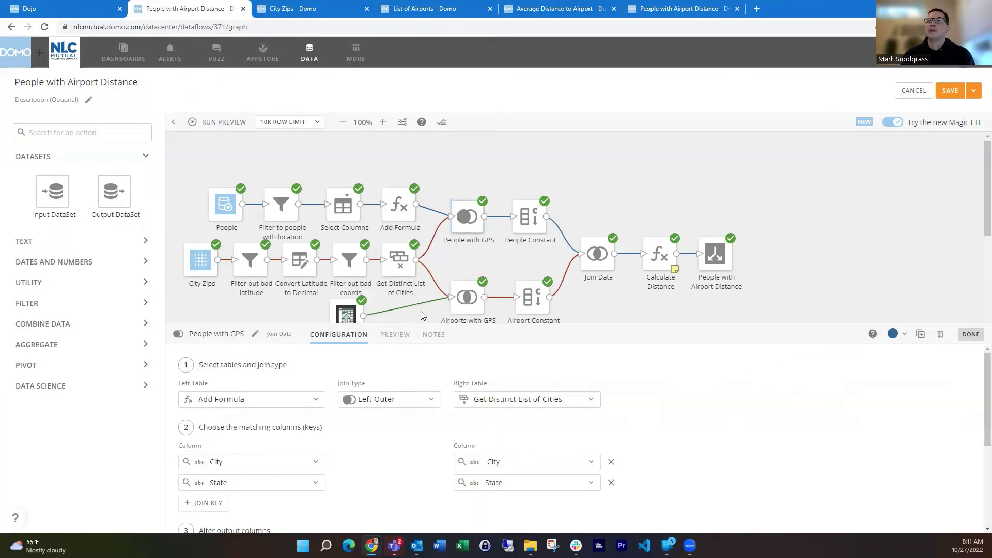
pyautogui.click(395, 335)
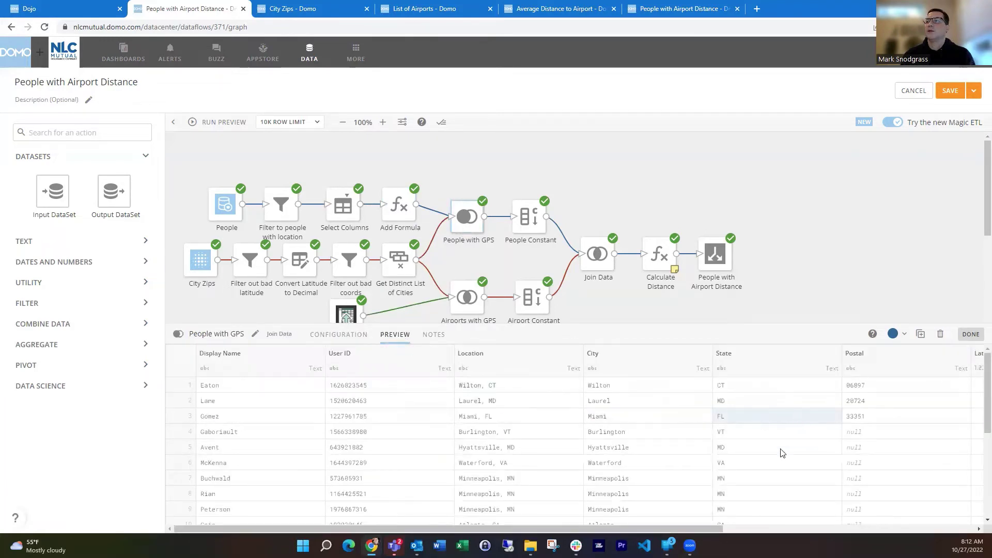
pyautogui.moveTo(639, 528); pyautogui.dragTo(595, 528)
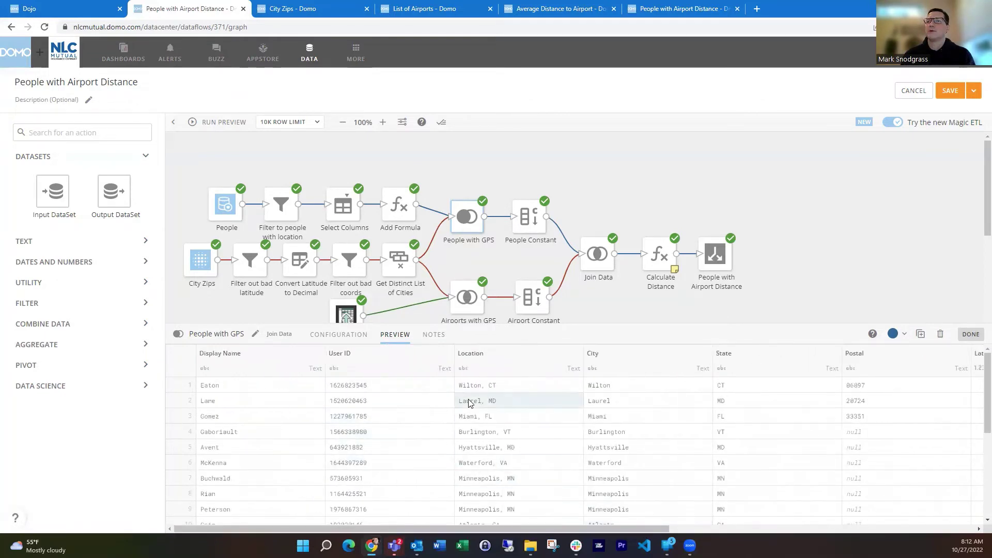
pyautogui.moveTo(434, 525)
pyautogui.mouseDown()
pyautogui.moveTo(740, 530)
pyautogui.moveTo(430, 527)
pyautogui.mouseUp()
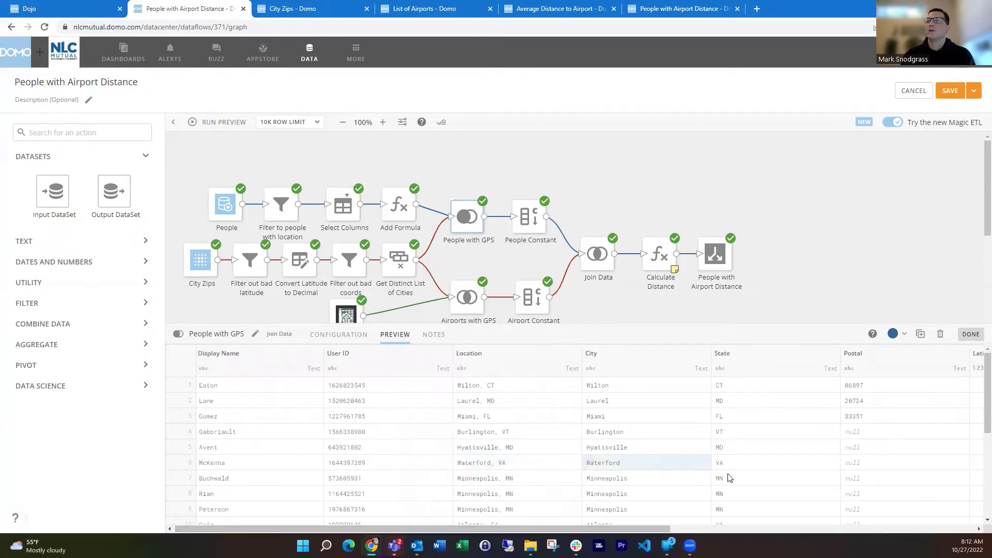
pyautogui.moveTo(585, 526); pyautogui.dragTo(646, 528)
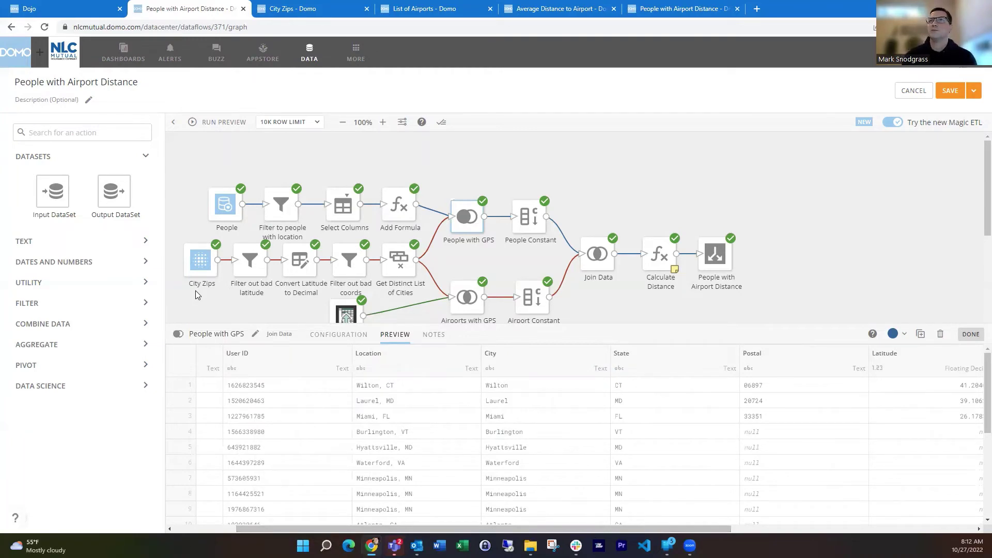
# - Set the preview row limit to 100K and open the Airports with GPS State-City join
pyautogui.click(285, 127)
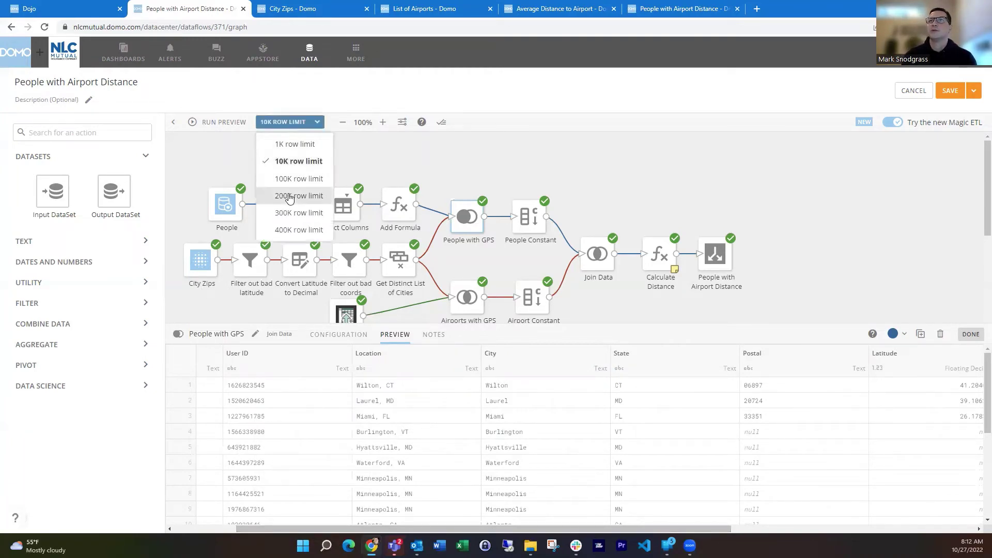
pyautogui.click(291, 175)
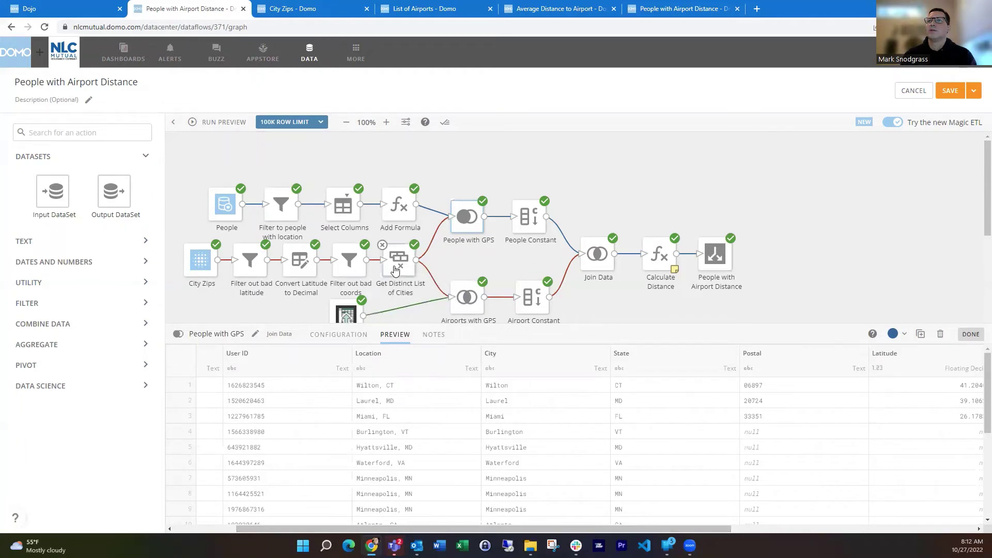
pyautogui.click(467, 297)
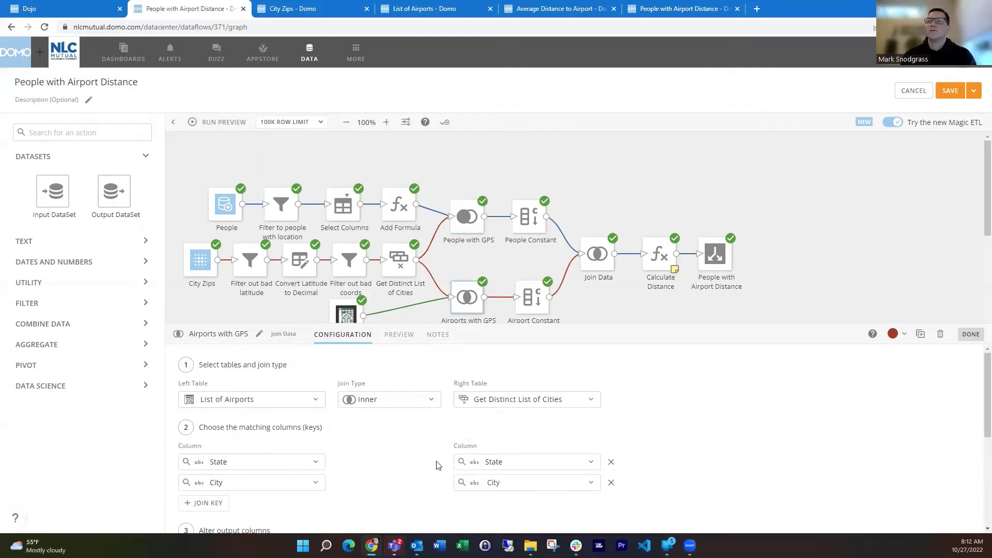
pyautogui.scroll(-3, 408, 461)
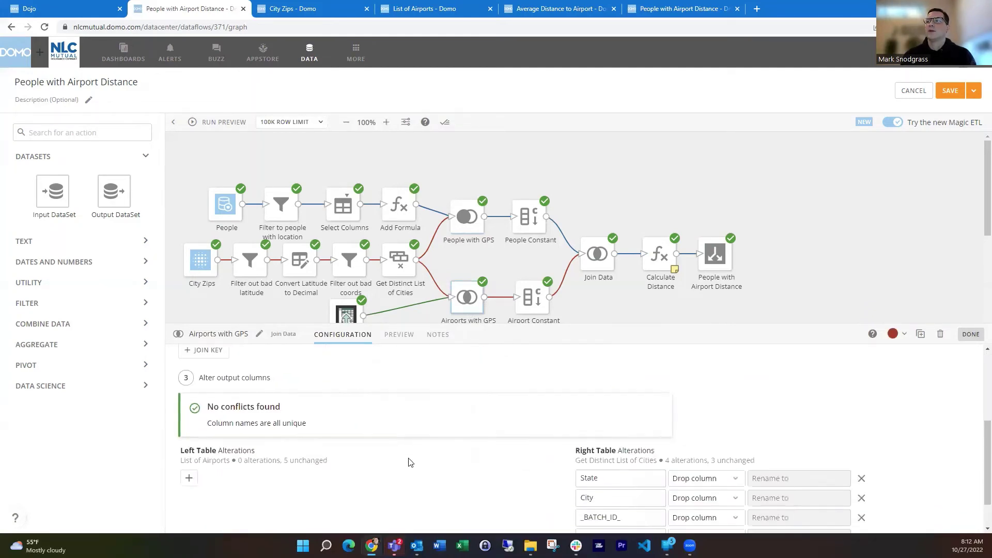
pyautogui.scroll(-1, 414, 460)
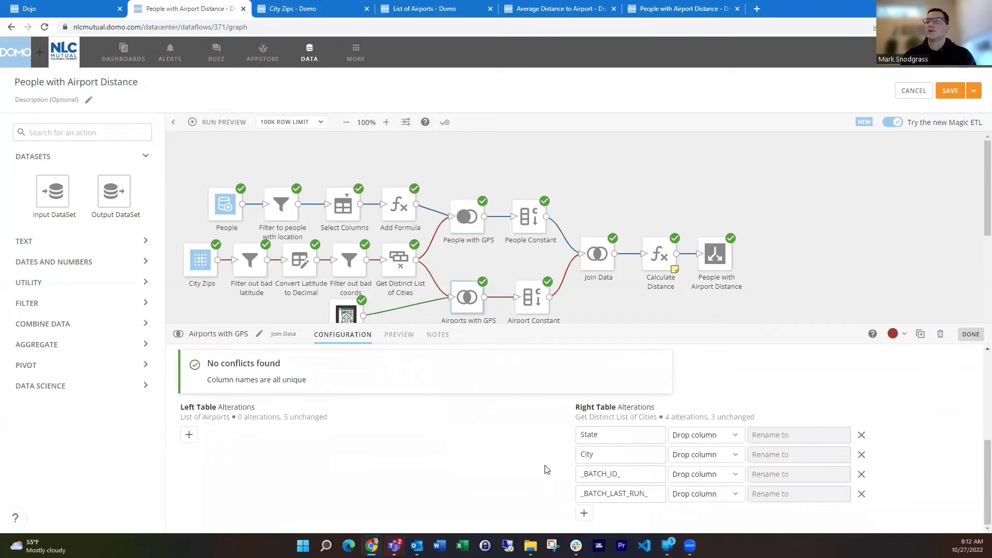
pyautogui.scroll(5, 545, 468)
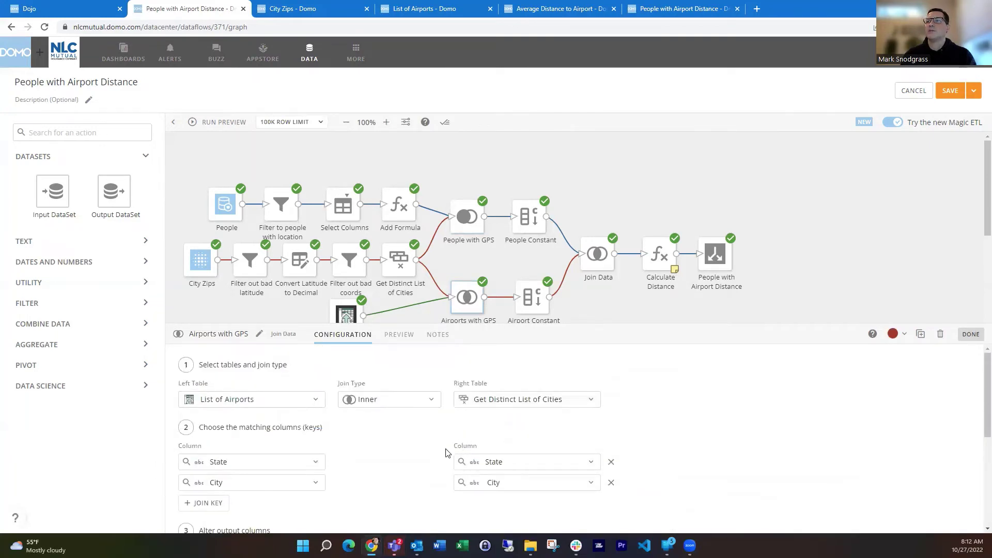
pyautogui.scroll(-4, 446, 453)
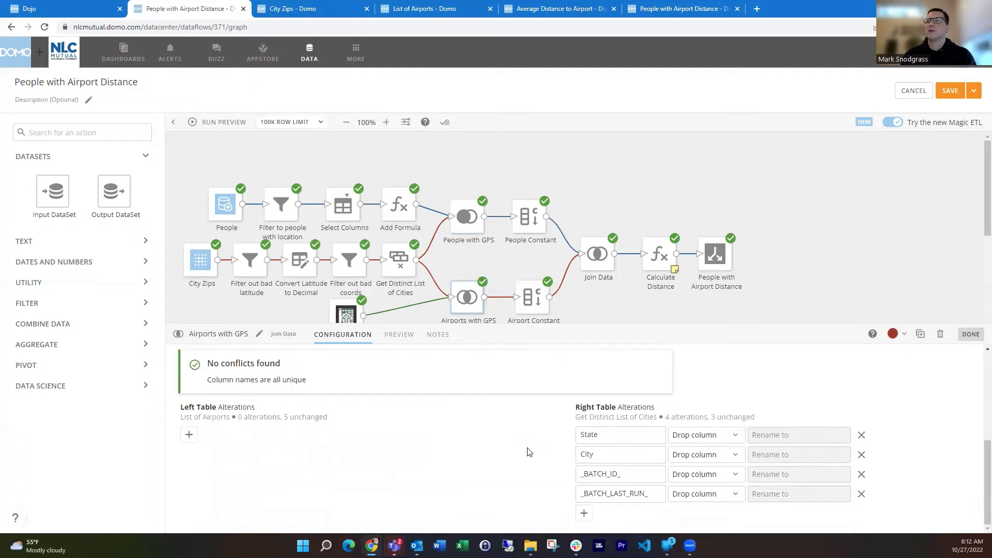
pyautogui.scroll(5, 517, 452)
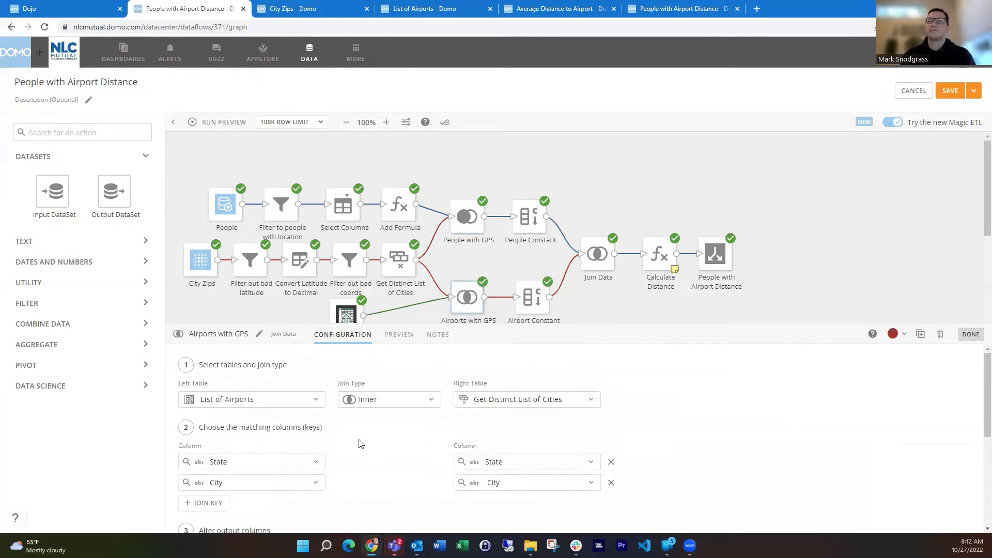
pyautogui.scroll(-5, 360, 444)
pyautogui.scroll(5, 360, 444)
pyautogui.scroll(-5, 360, 443)
pyautogui.scroll(5, 360, 444)
# - Inspect Airport Constant, People with GPS and People Constant, ending on Join Data's JoinKey inner join
pyautogui.click(529, 306)
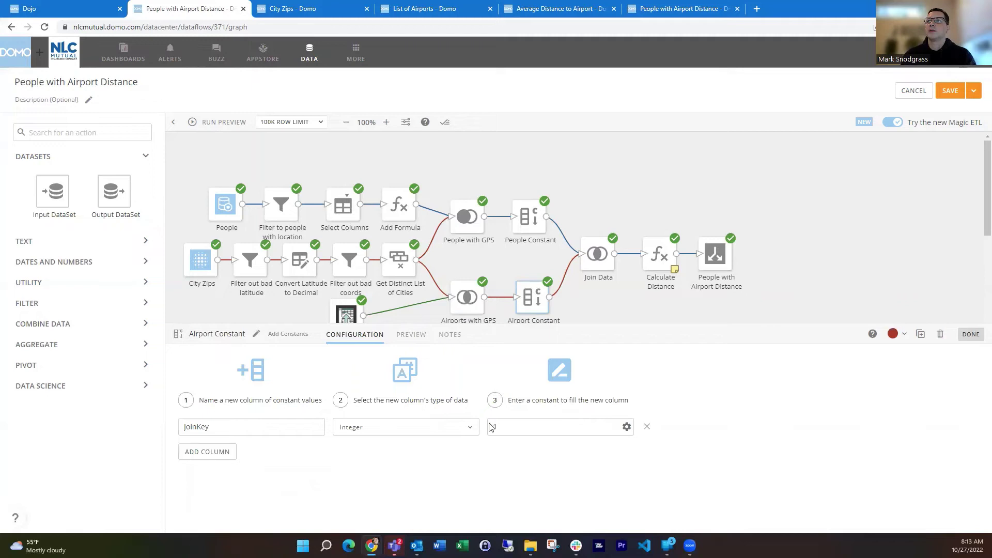
pyautogui.click(463, 226)
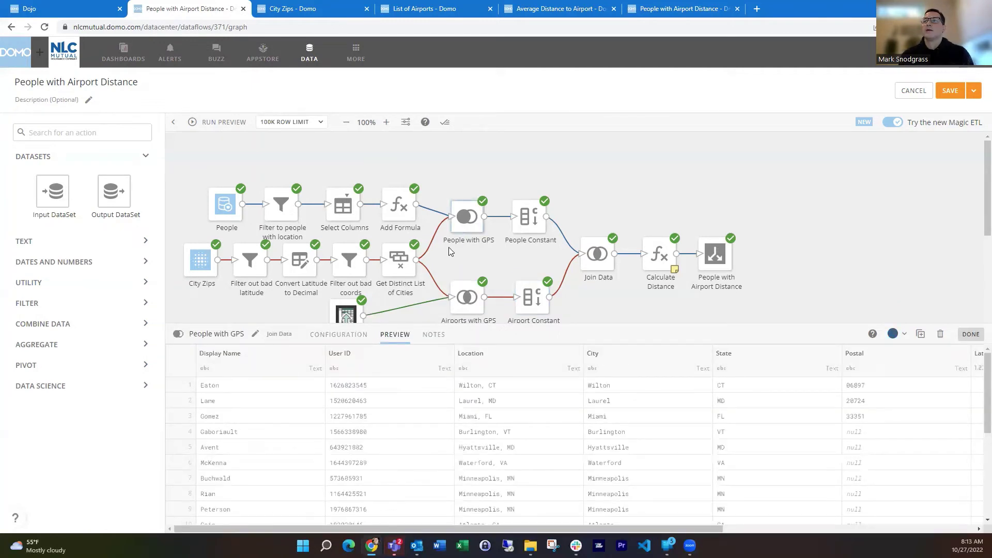
pyautogui.click(523, 229)
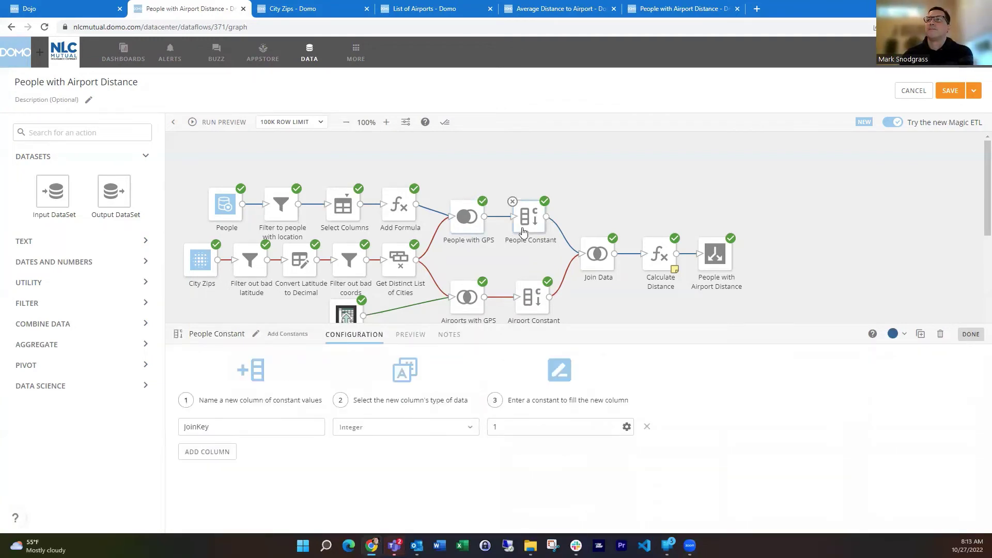
pyautogui.click(598, 264)
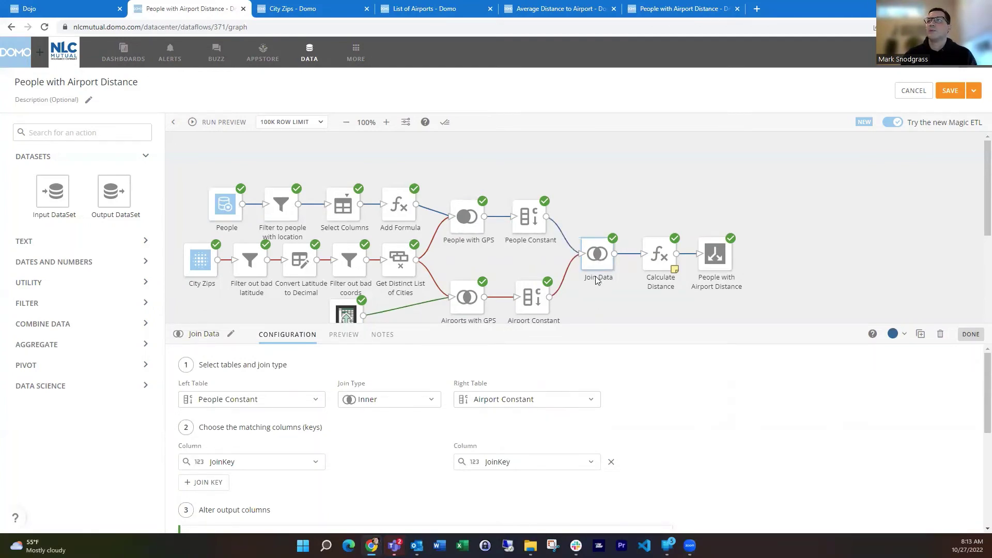
# - Preview the Join Data rows, then open the Calculate Distance formula in the full Formula Editor
pyautogui.click(342, 336)
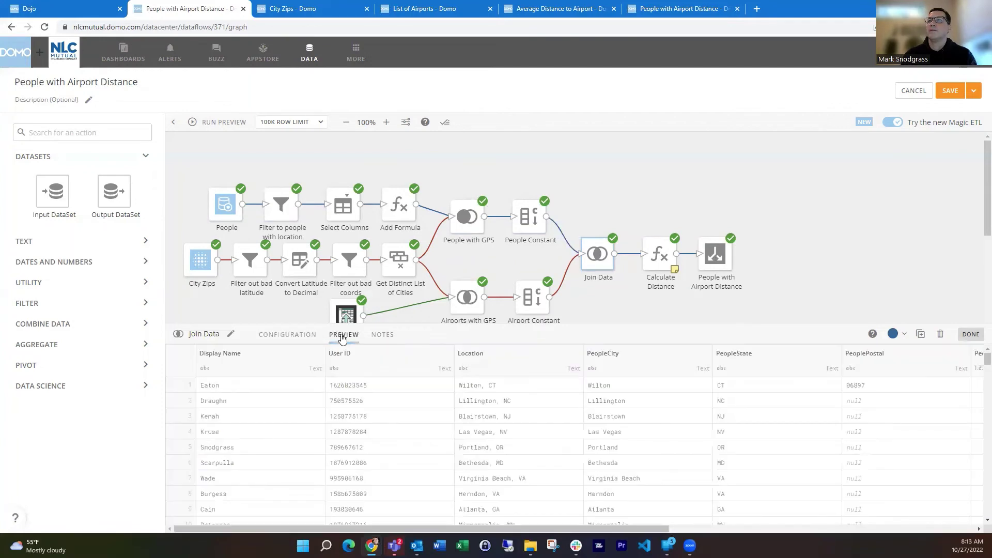
pyautogui.click(660, 266)
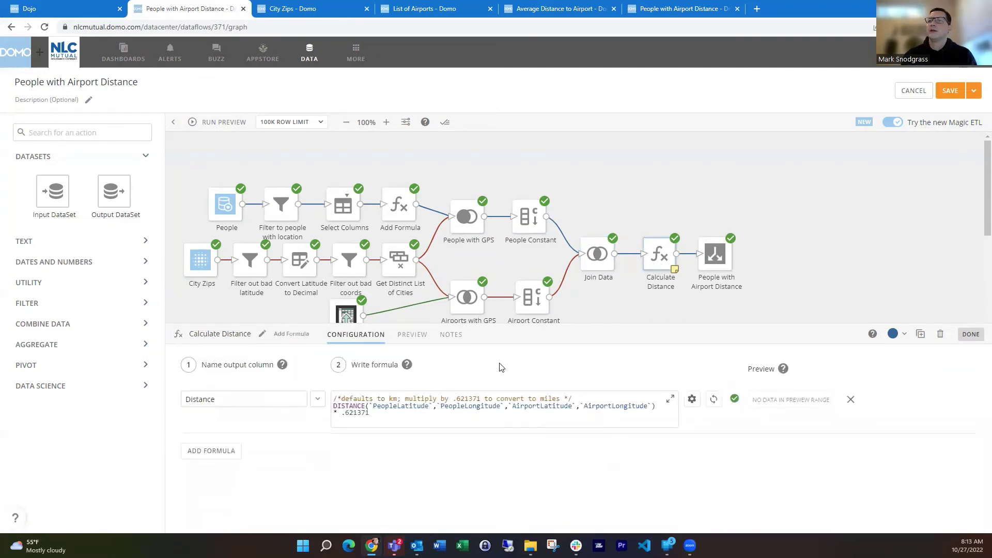
pyautogui.click(670, 400)
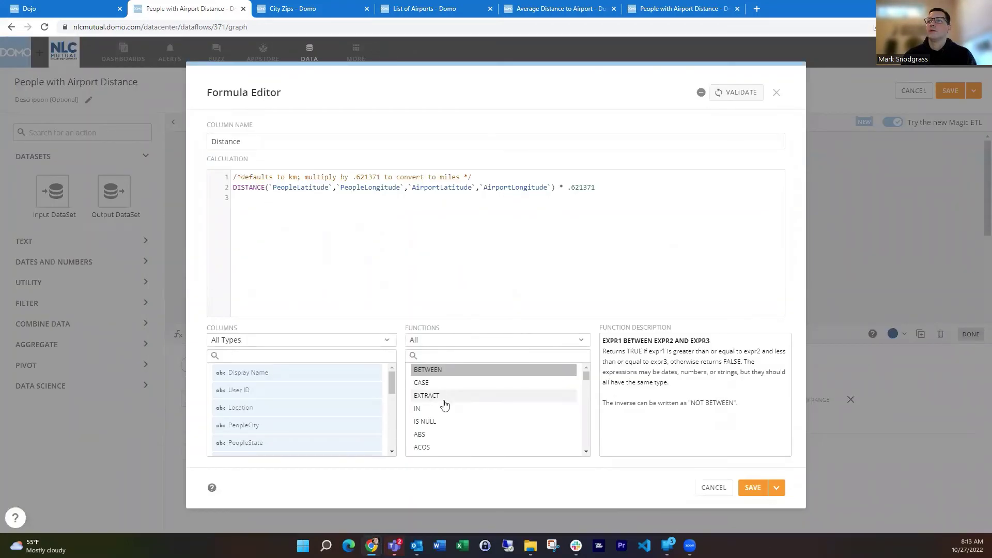
# - Read the DISTANCE function's description, then cancel the Formula Editor leaving the formula unchanged
pyautogui.scroll(-10, 445, 405)
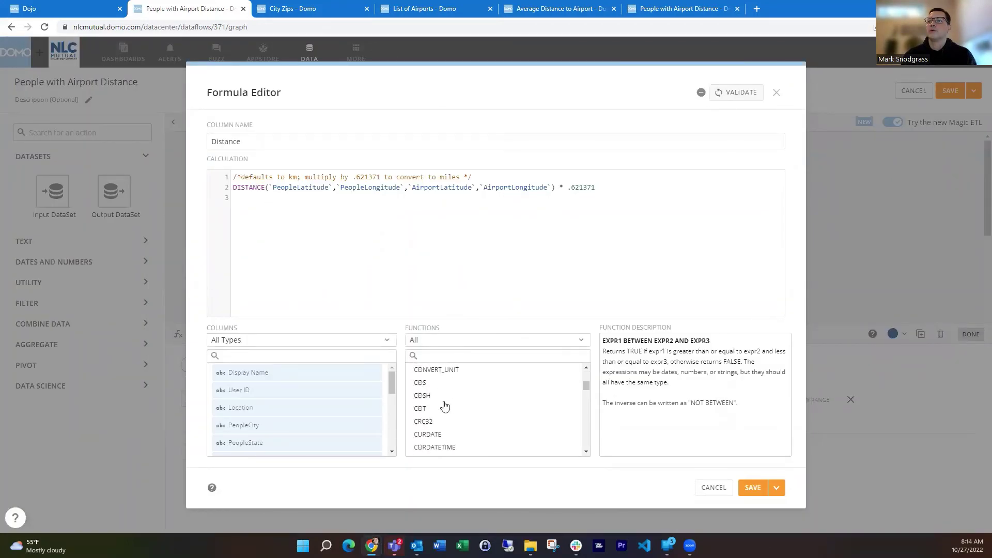
pyautogui.scroll(-4, 444, 406)
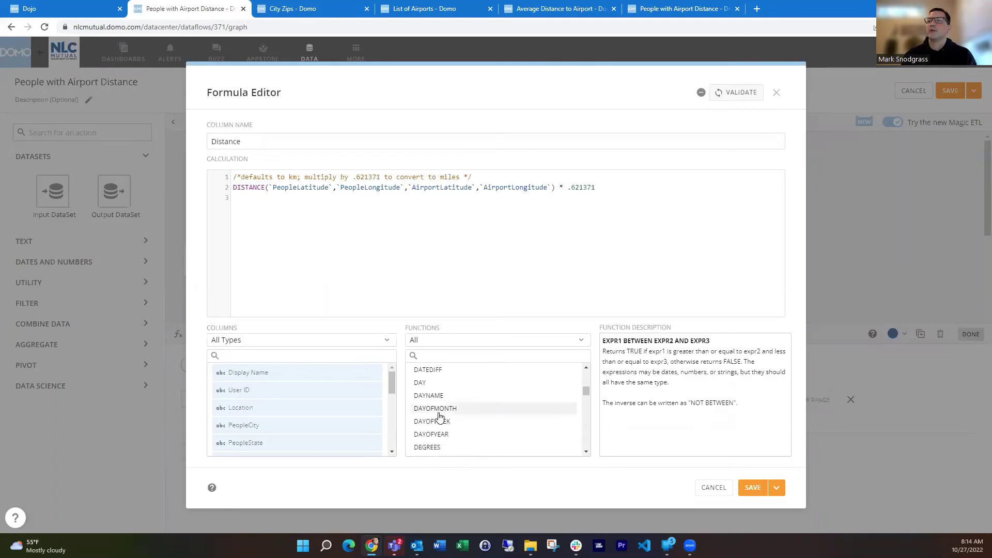
pyautogui.scroll(-2, 438, 416)
pyautogui.click(438, 411)
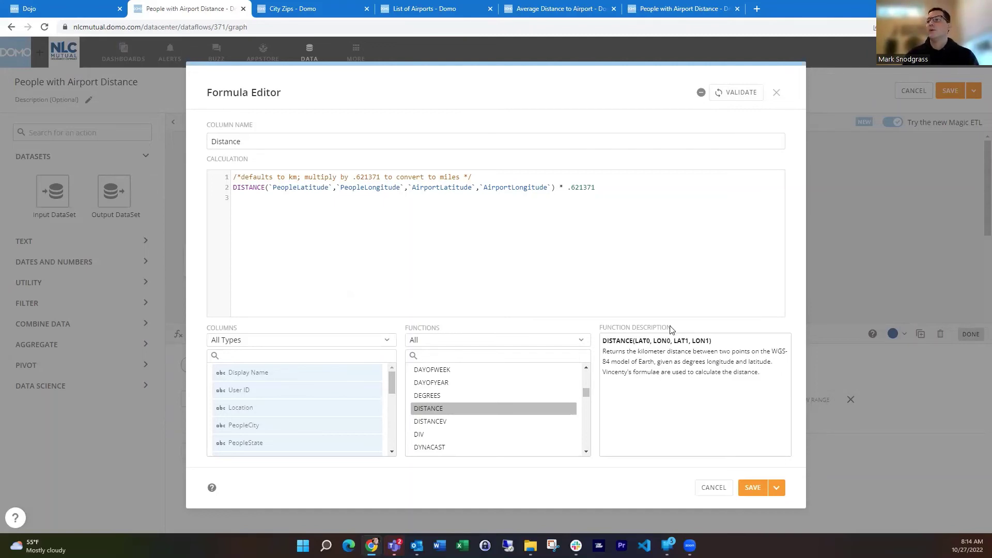
pyautogui.click(703, 488)
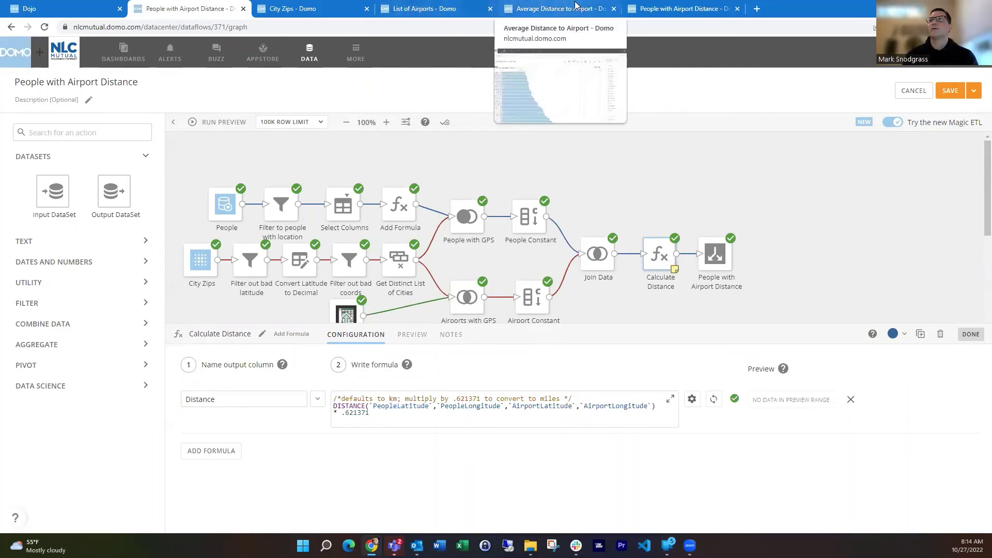
# - Filter the People with Airport Distance map to Charlotte, NC (CLT), showing 693 average miles
pyautogui.click(677, 8)
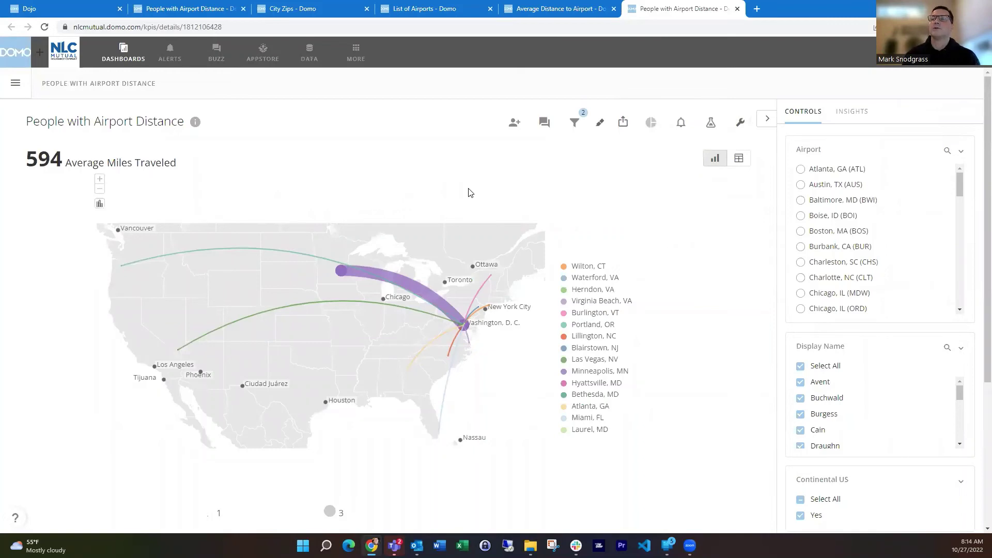
pyautogui.click(706, 128)
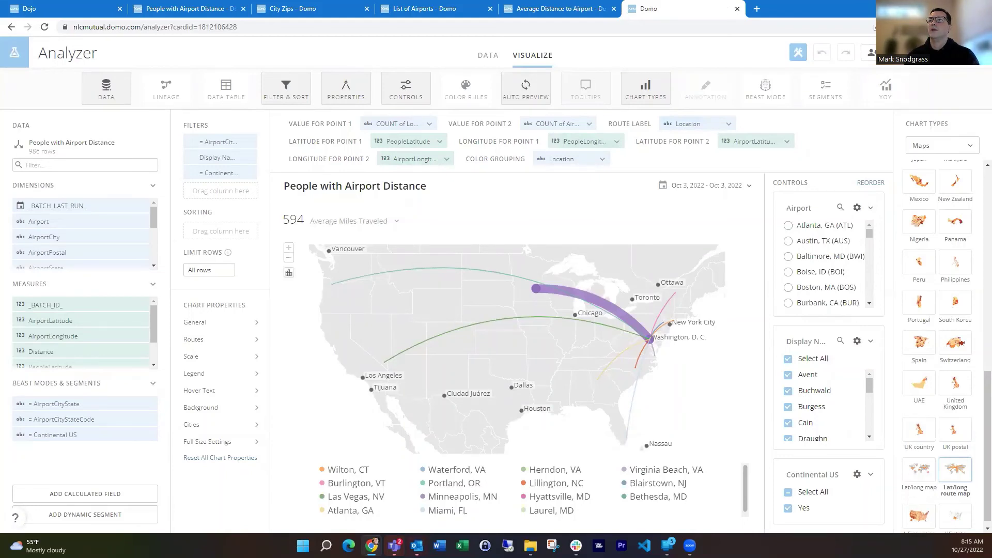
pyautogui.click(909, 52)
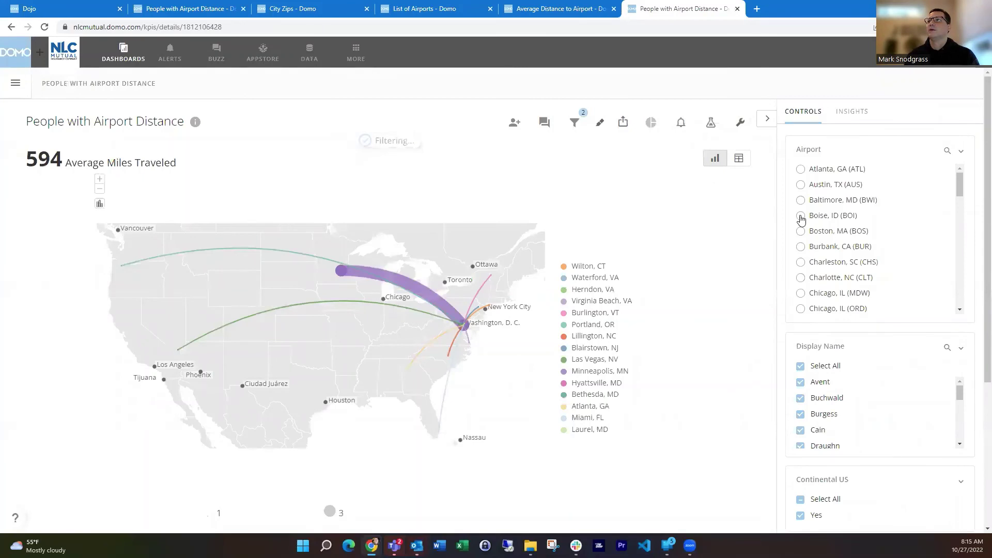
pyautogui.click(800, 279)
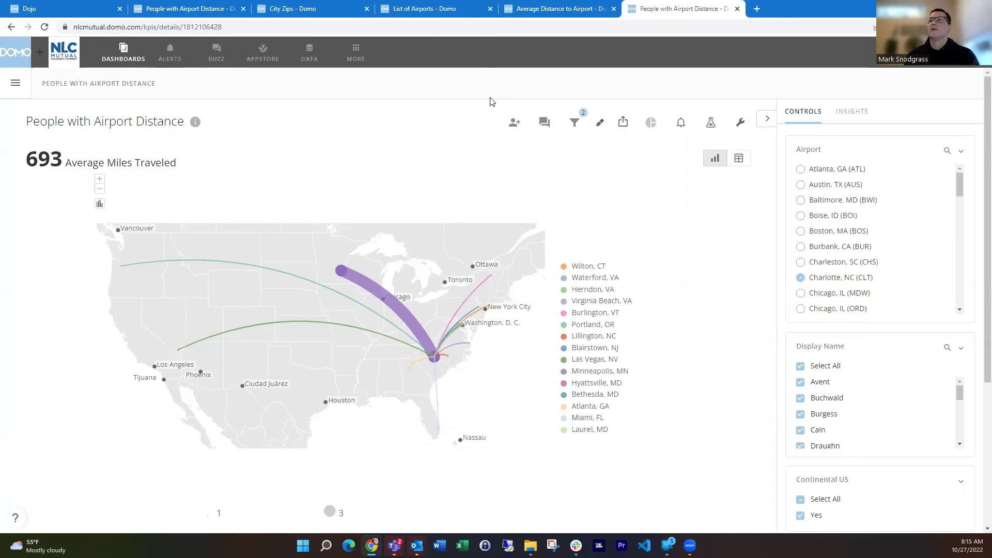
# - On the Average Distance to Airport card, uncheck four Display Name filter entries so the average drops to 1,192 miles
pyautogui.click(545, 13)
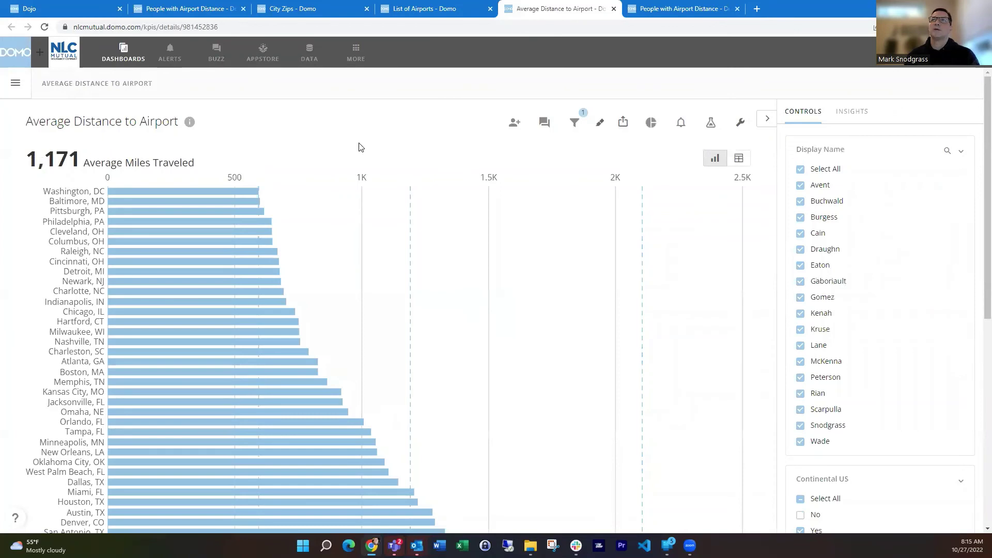
pyautogui.click(800, 186)
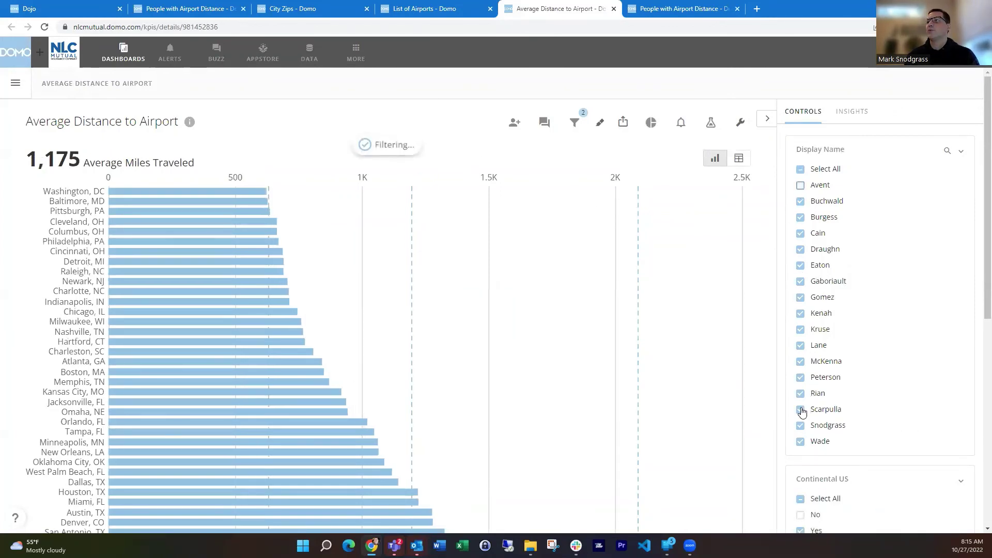
pyautogui.click(801, 410)
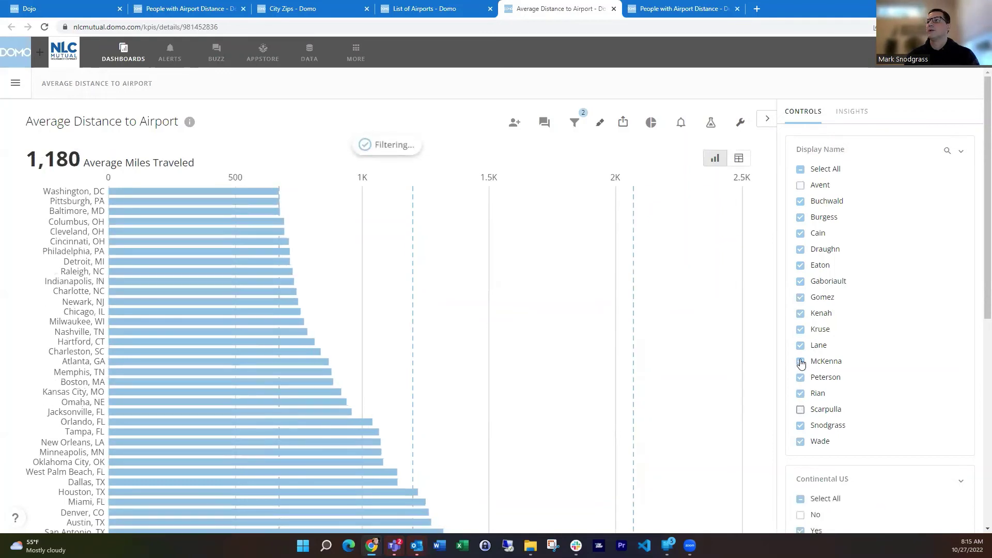
pyautogui.click(800, 362)
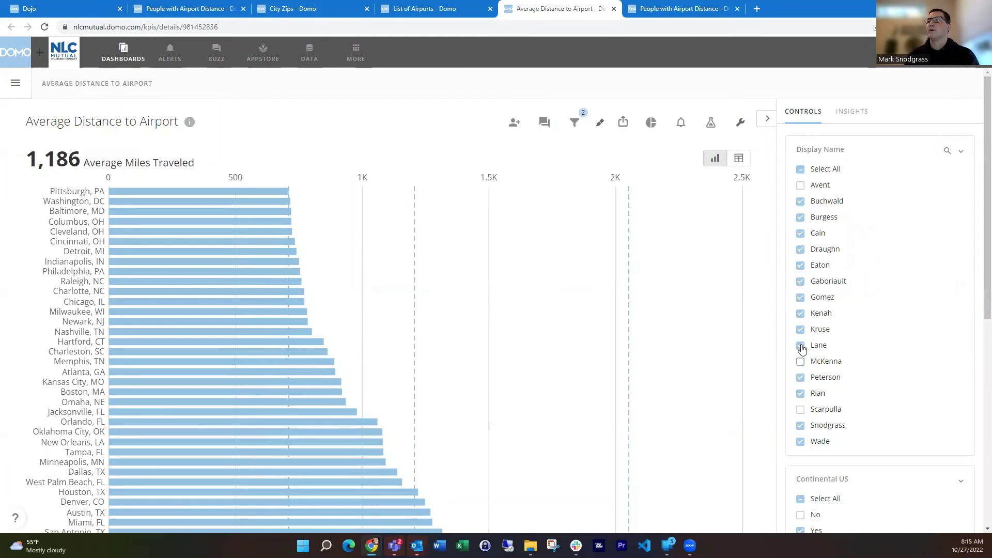
pyautogui.click(800, 346)
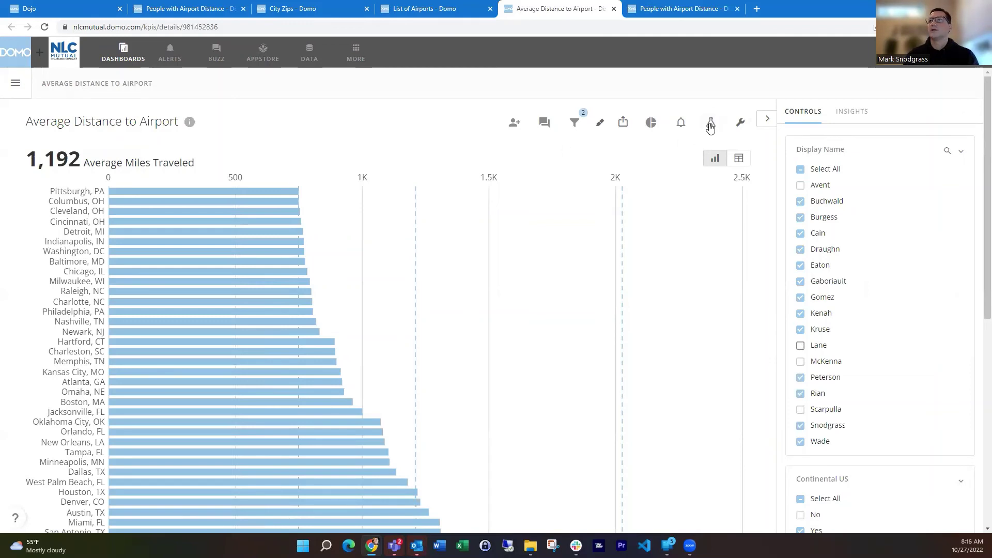
# - Review the bar chart's settings in Analyzer, then go back to the People with Airport Distance dataflow
pyautogui.click(711, 123)
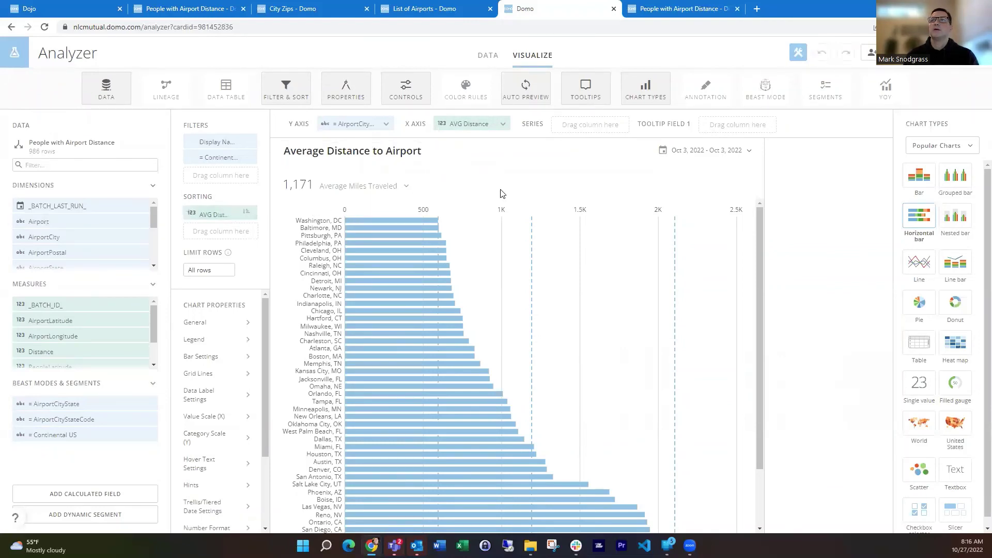
pyautogui.click(931, 52)
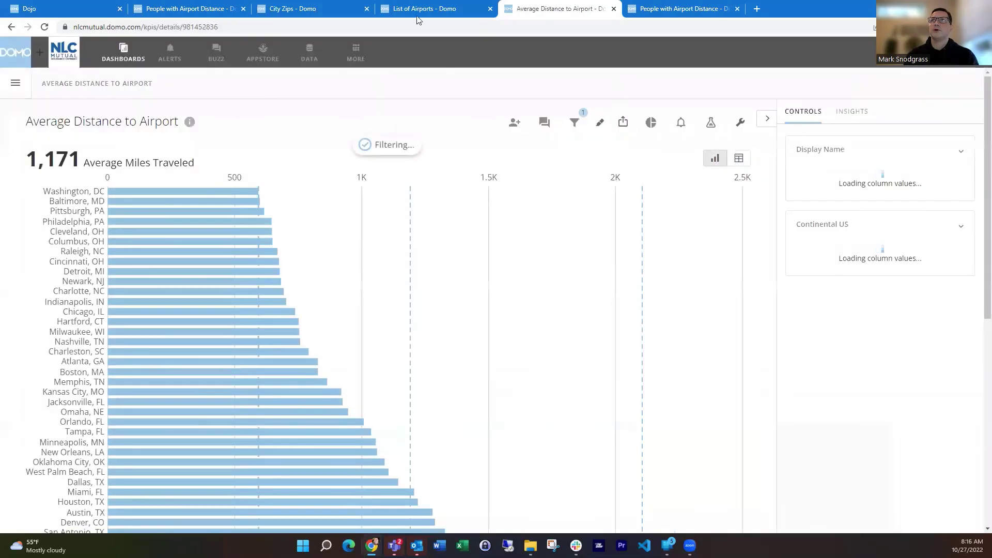
pyautogui.click(222, 8)
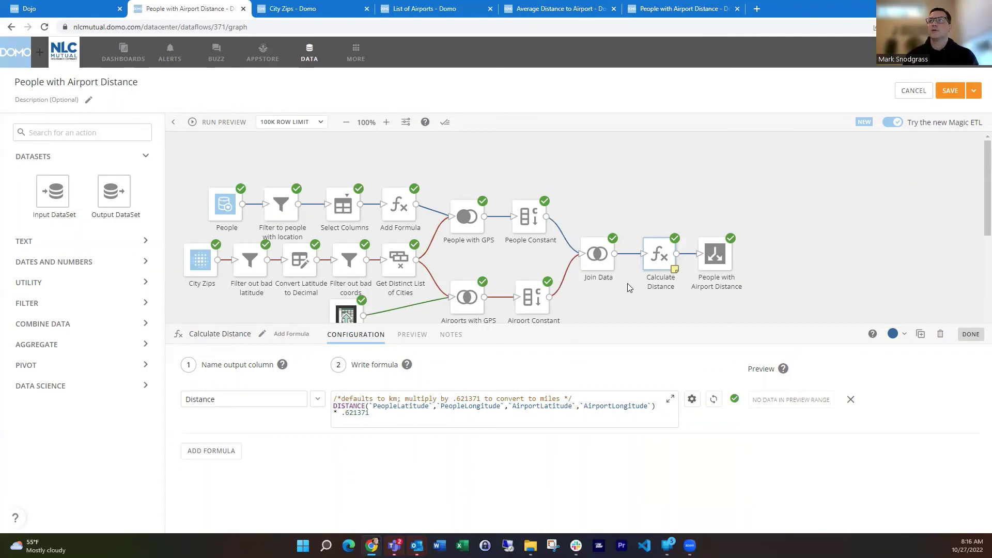
# - Display the Join Data configuration, an inner join of People Constant and Airport Constant on JoinKey
pyautogui.click(592, 263)
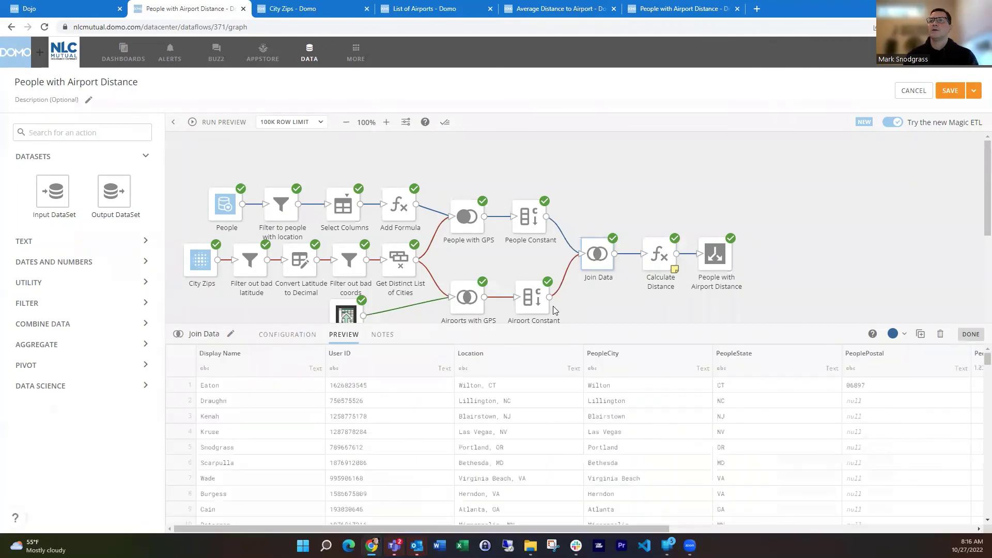
pyautogui.click(286, 335)
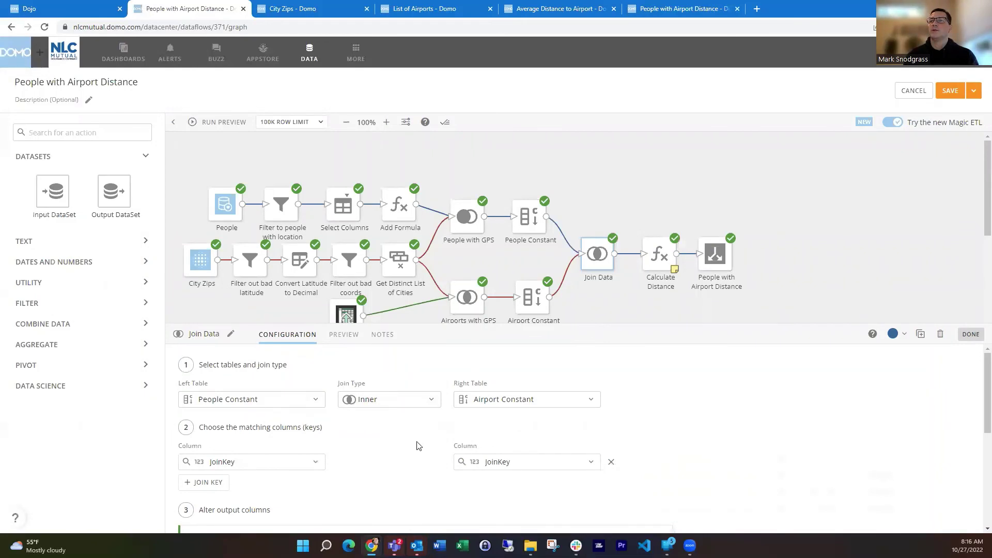
pyautogui.scroll(-2, 419, 446)
pyautogui.scroll(2, 419, 446)
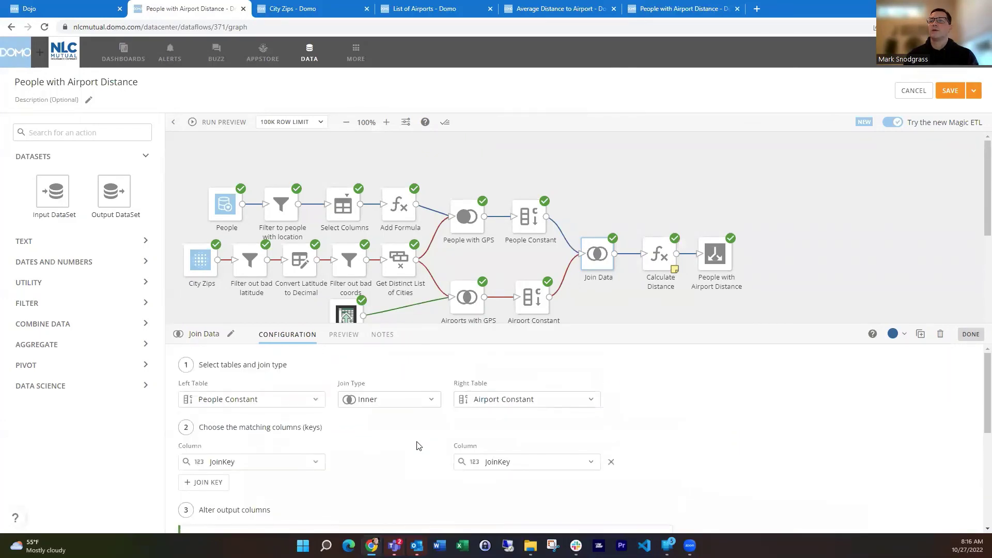